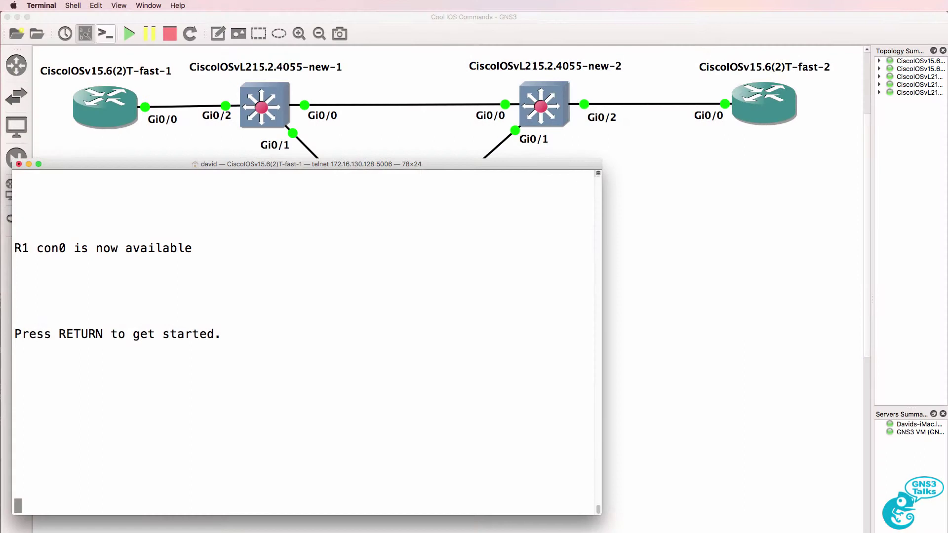
View the help for 'reload' and 'reload in' to list the reload options and delay format
key("Return")
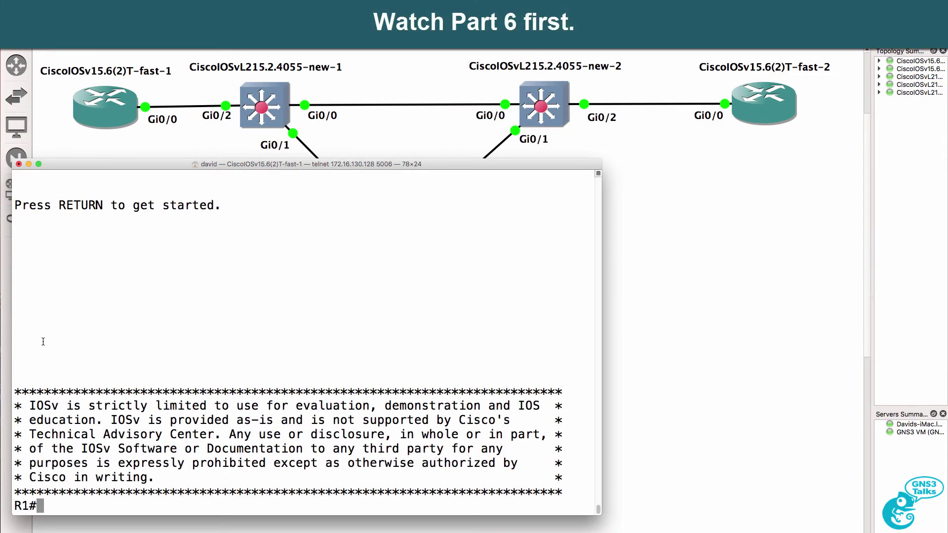
type("reload ?")
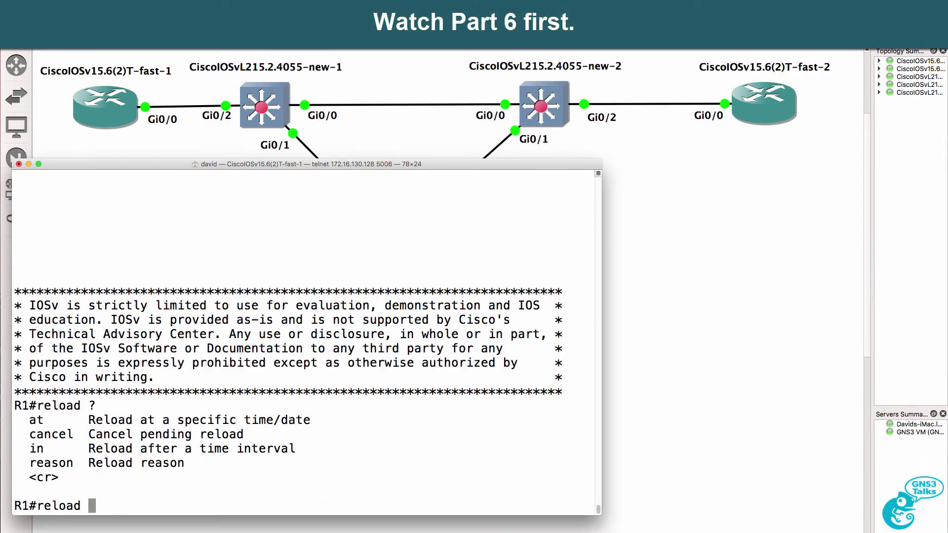
type("in ?")
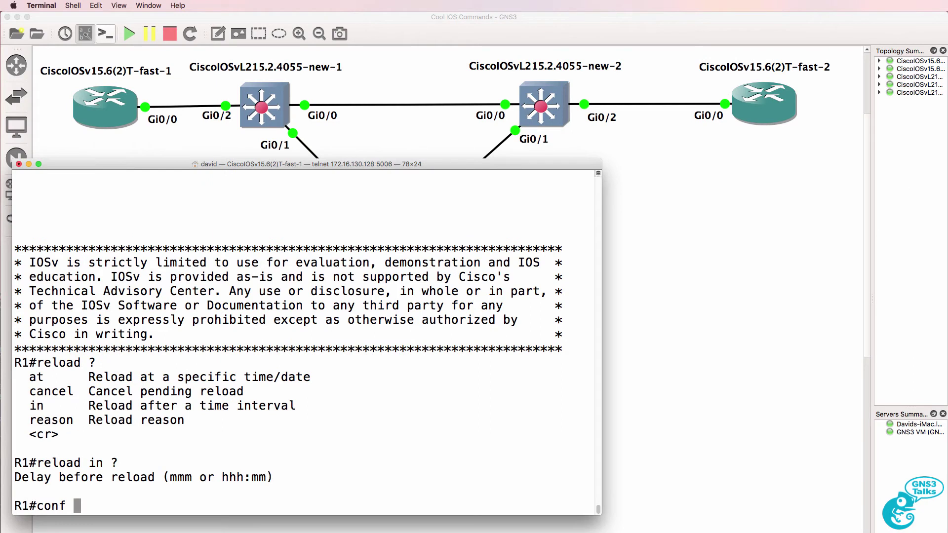
Browse the help for 'conf t revert timer', then try 'conf t revert timer 1', which R1 rejects
type("t ")
type("?")
type("re")
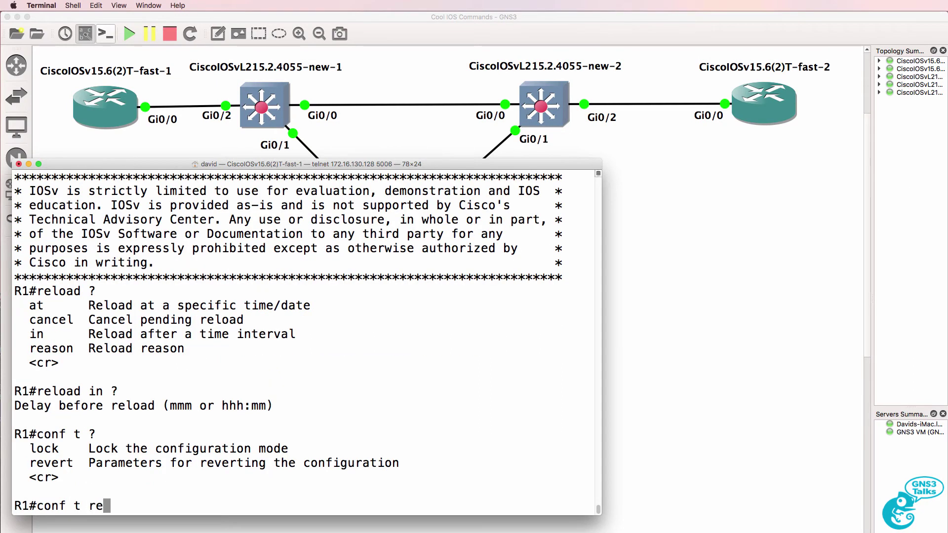
key("Tab")
type("?")
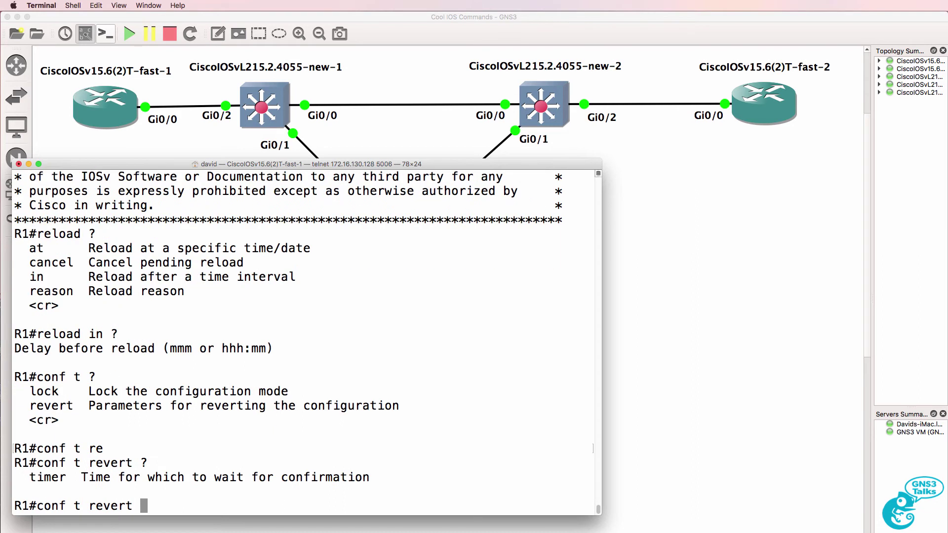
type("tim")
key("Tab")
type("?")
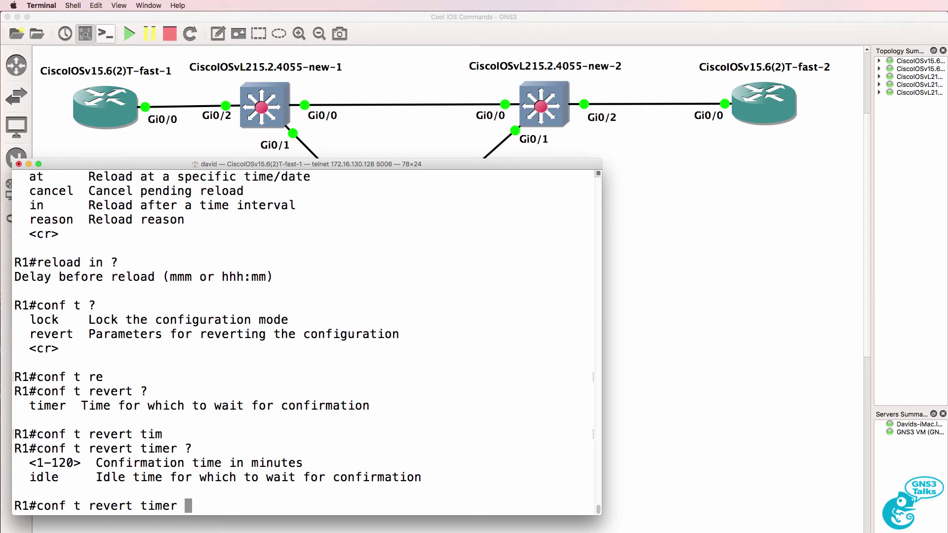
type("1")
key("Return")
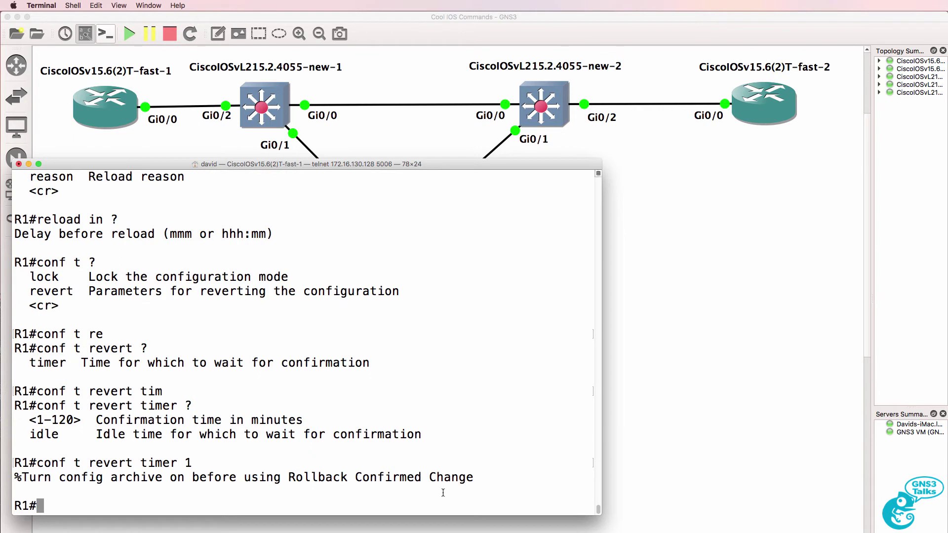
Note the config archive error, then enter archive configuration mode with 'conf t' and 'archive'
left_click_drag(478, 479, 2, 470)
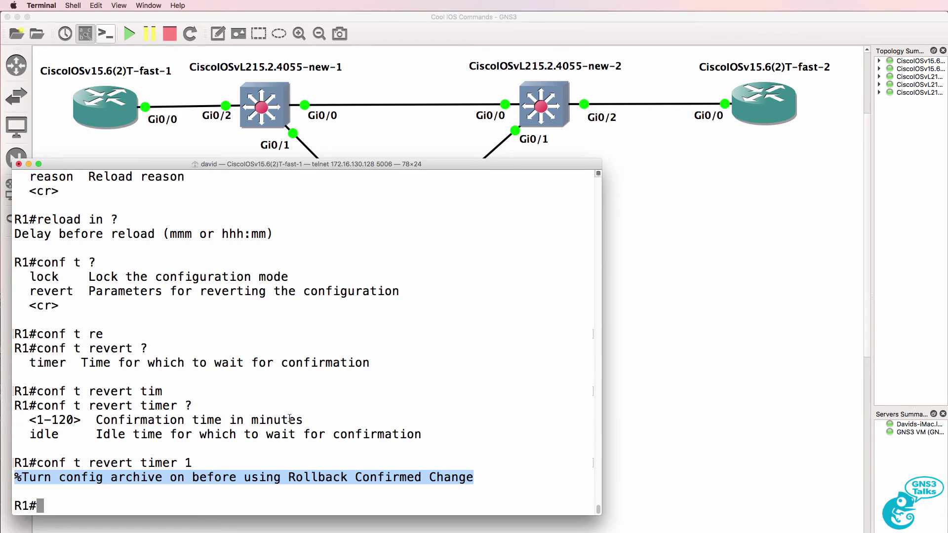
type("conf t")
key("Return")
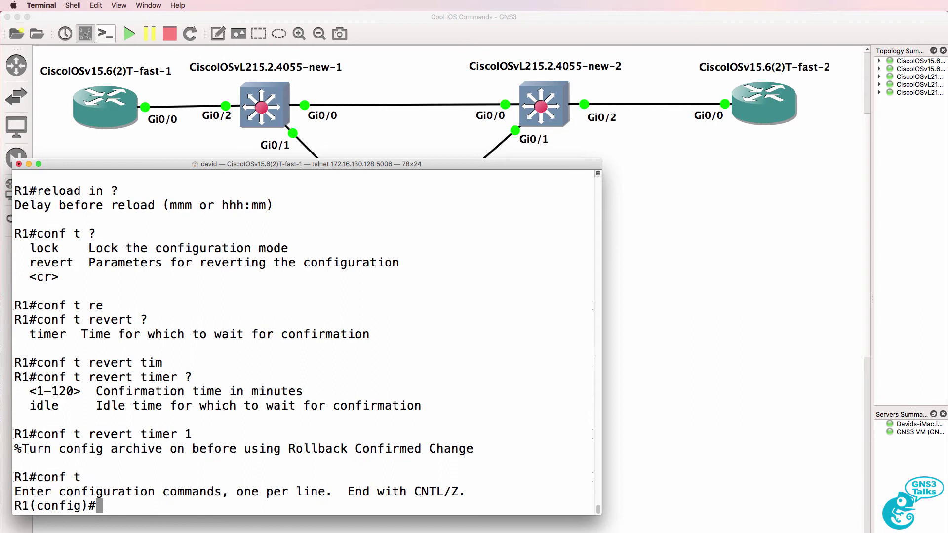
type("archive")
key("Return")
Set the archive path to flash0:backup1.cfg and return to the privileged prompt
type("p")
key("Tab")
type("?")
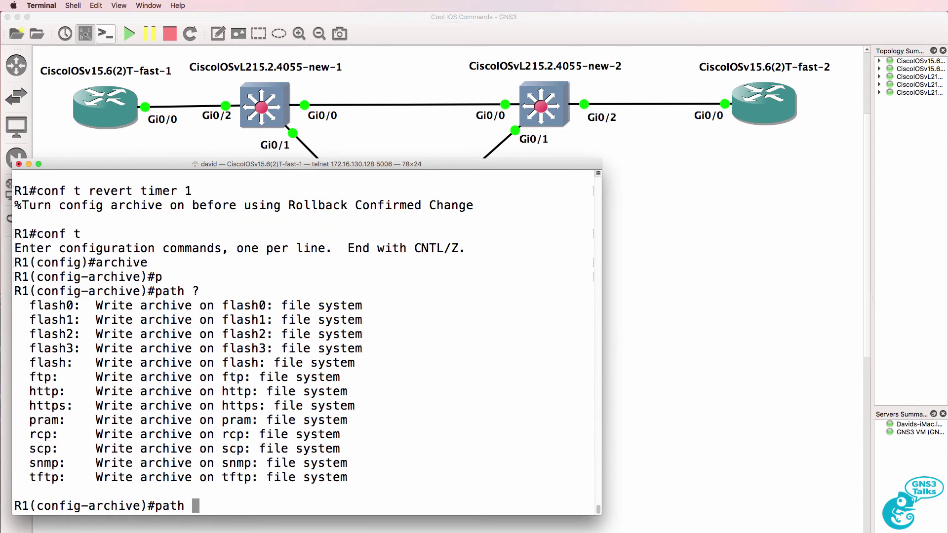
type("fl")
key("Tab")
type("0")
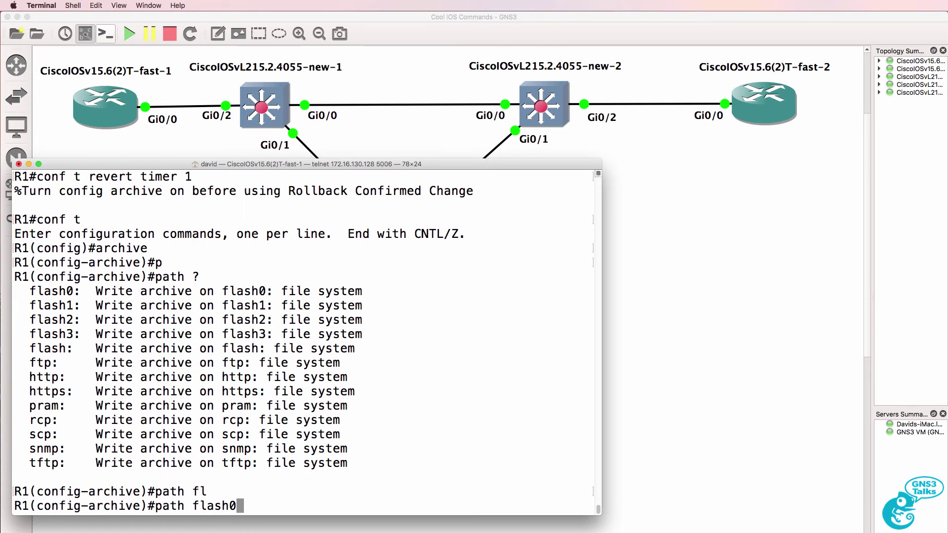
key("Tab")
type("backup1")
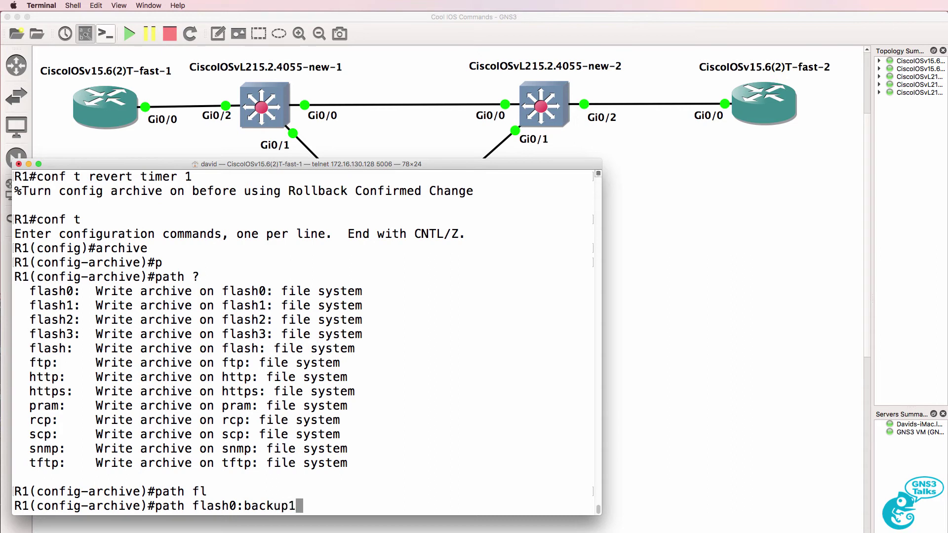
type(".cfg")
key("Return")
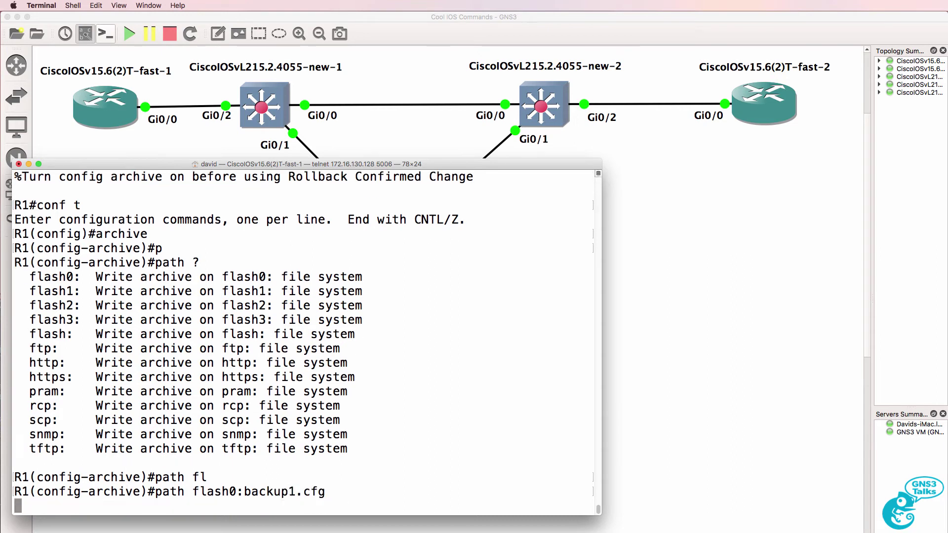
type("end")
key("Return")
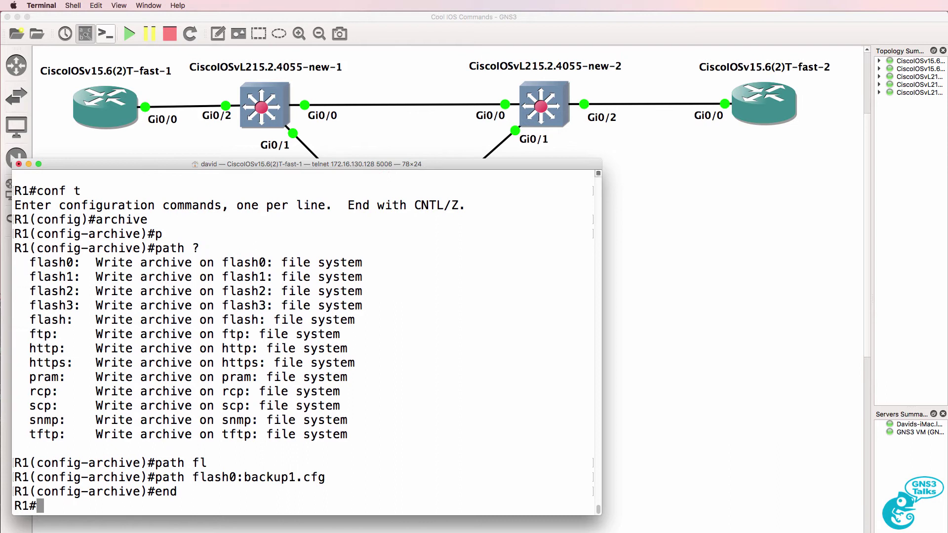
Save the running configuration with 'wr', listing flash0: before and after
type("dir")
key("Return")
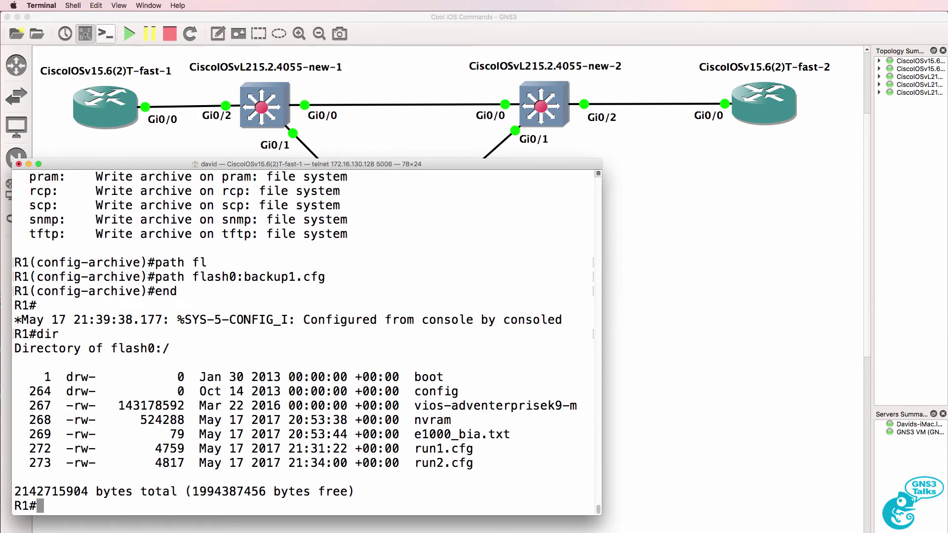
type("wr")
key("Return")
type("dir")
key("Return")
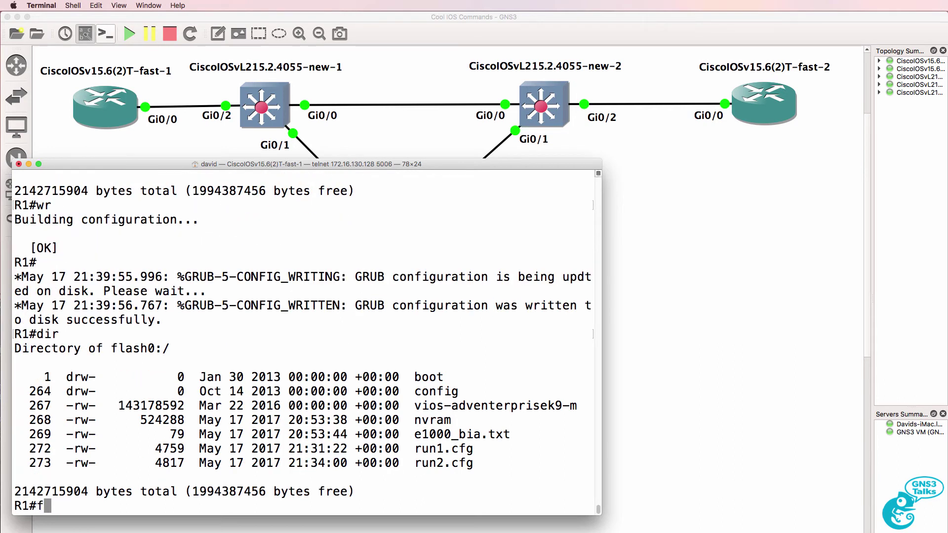
Page through the full flash0: listing, then filter it with 'show flash0: | in back'
type("sh flash0:")
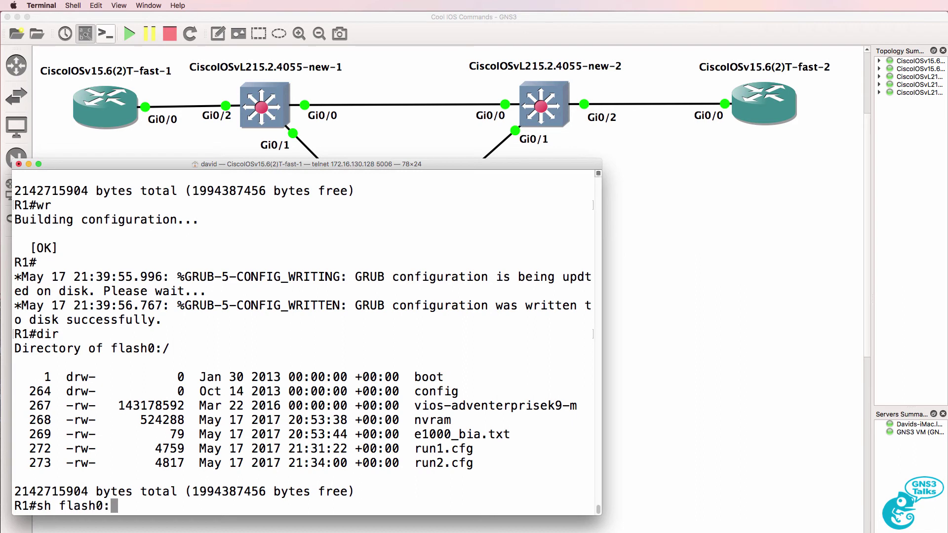
key("Return")
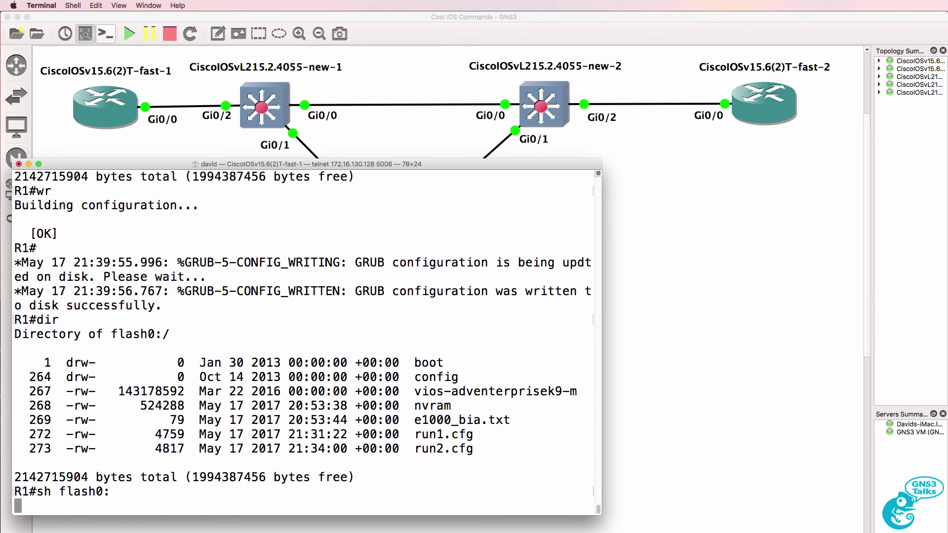
key("space")
key("space")
key("space")
key("space")
key("space")
key("space")
key("space")
key("space")
key("space")
key("space")
key("space")
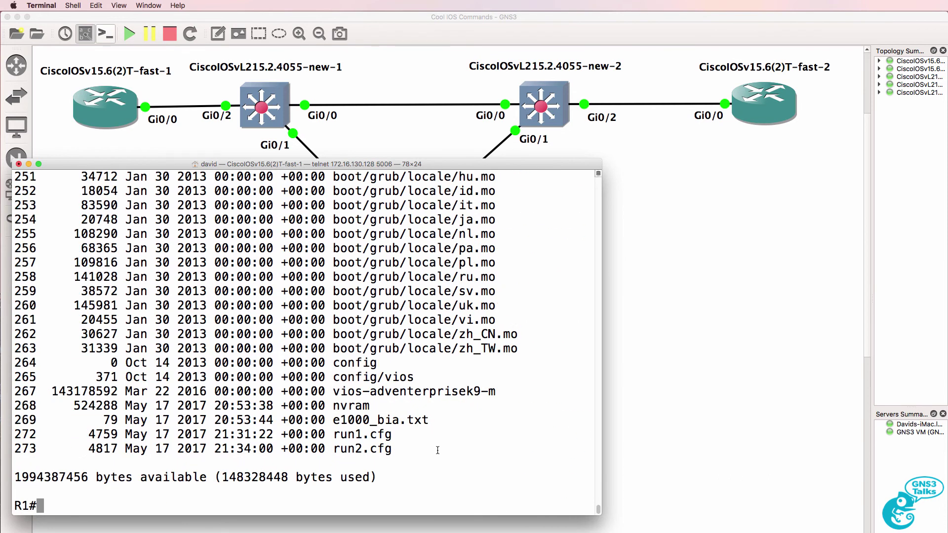
left_click_drag(430, 449, 22, 360)
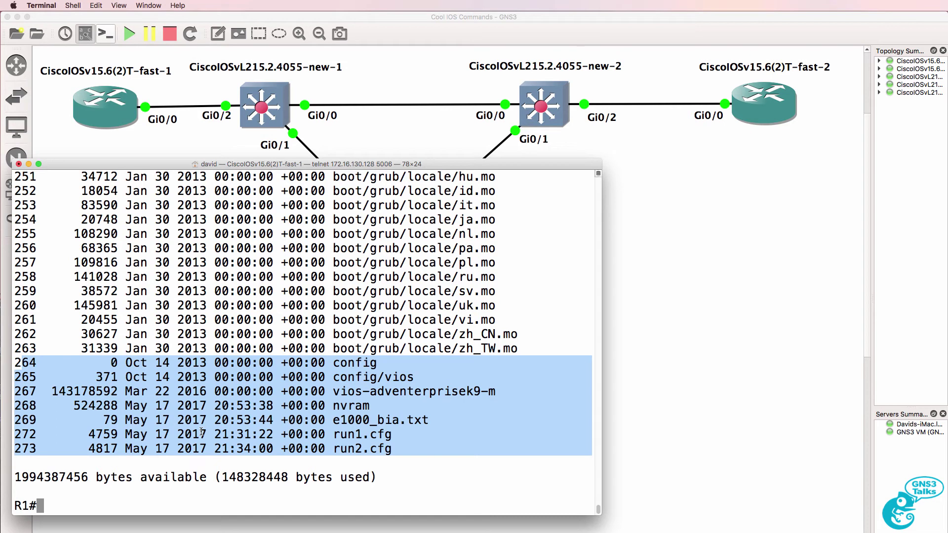
key("Up")
type("| gre")
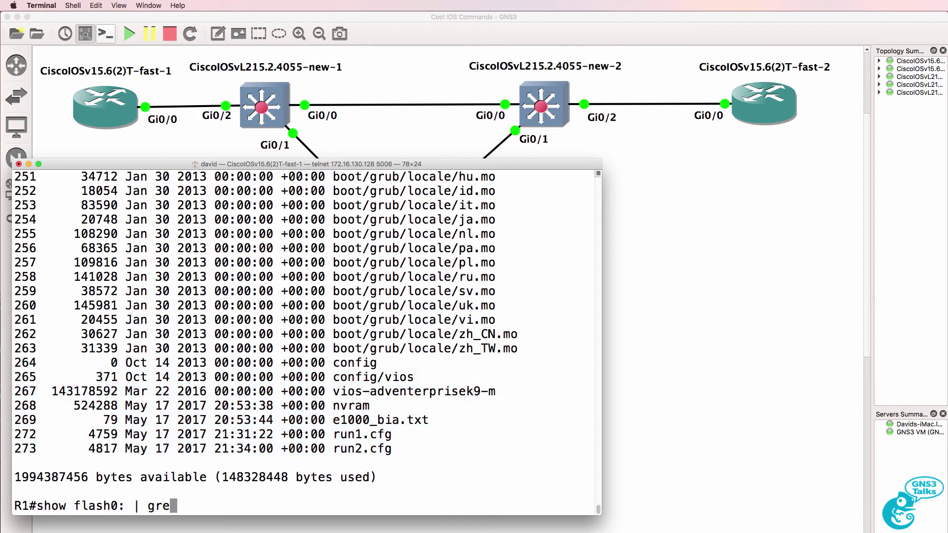
key("BackSpace")
key("BackSpace")
key("BackSpace")
type("in back")
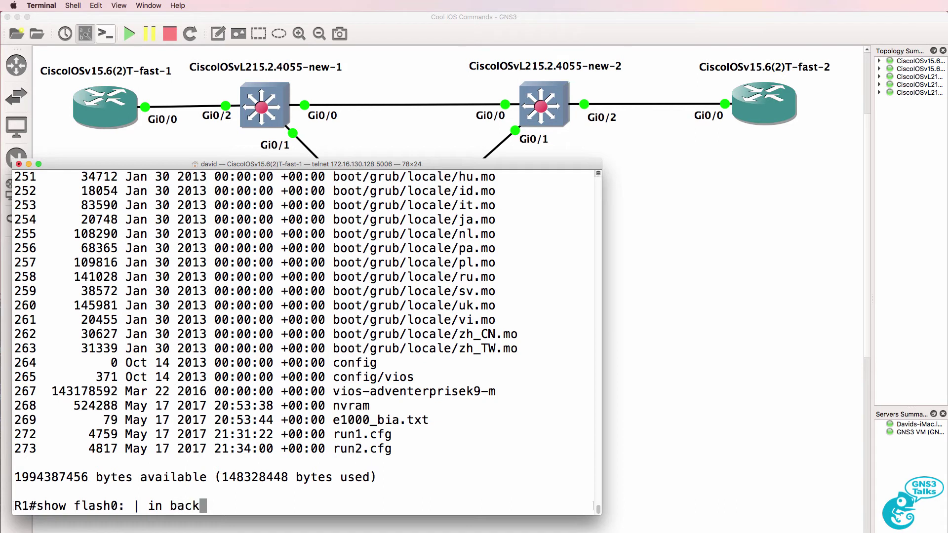
key("Return")
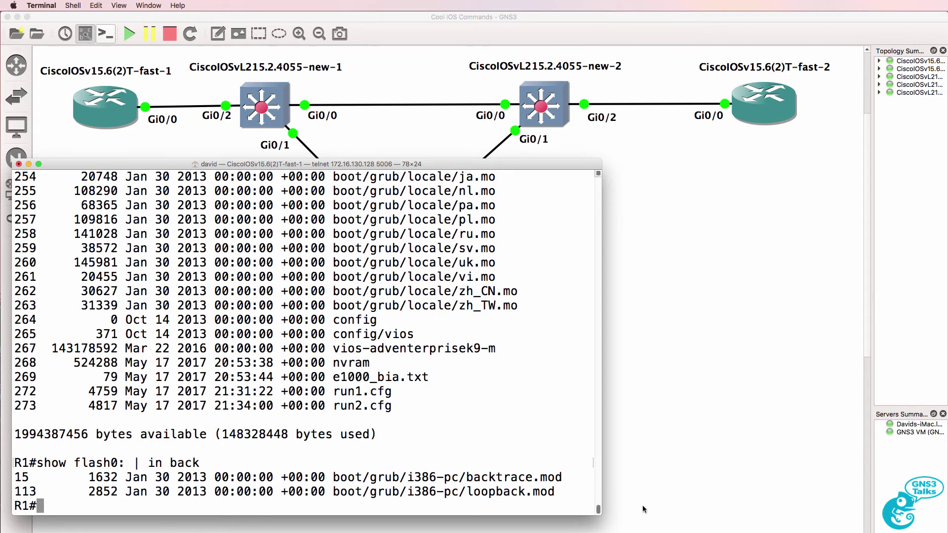
Enter 'conf t revert time 1' and review the flash0:backup1.cfg backup and rollback warnings
type("conf t rever")
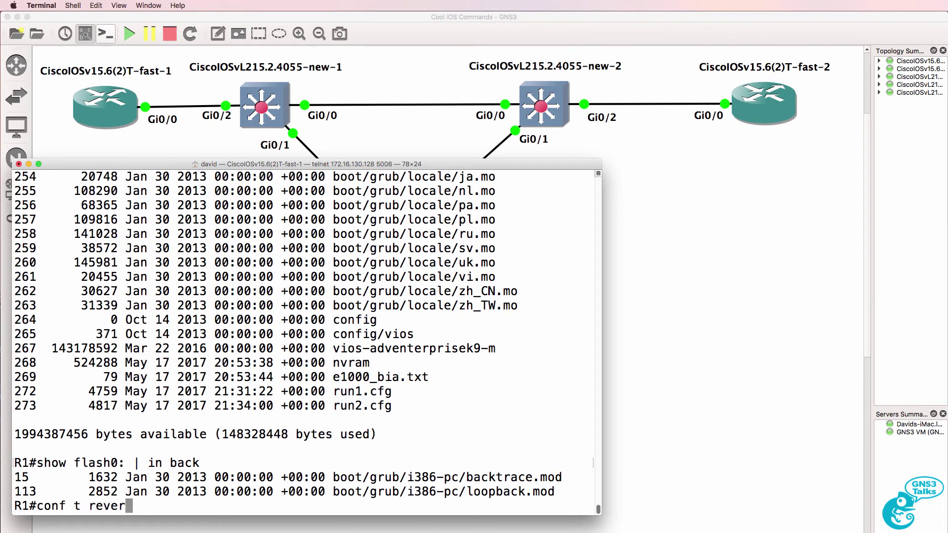
type("t ")
type("time 1")
key("Return")
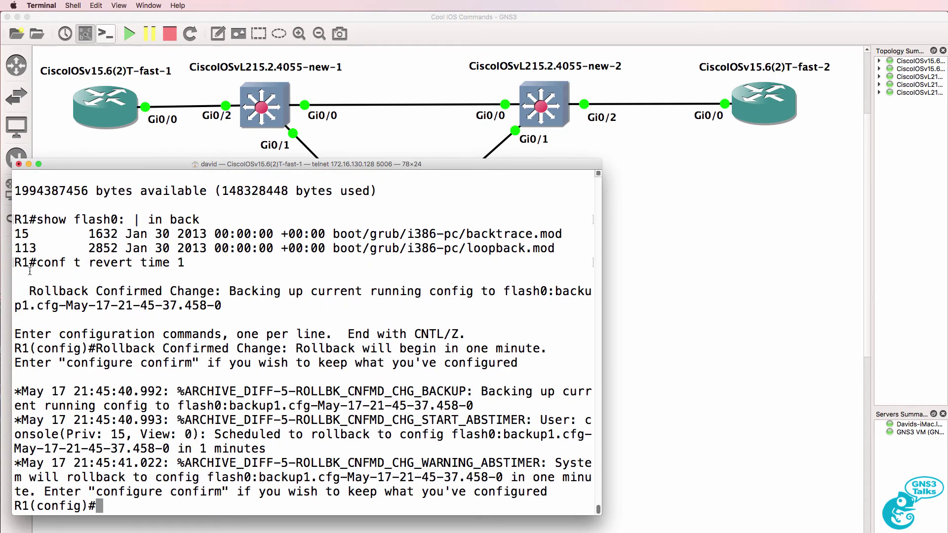
triple_click(31, 286)
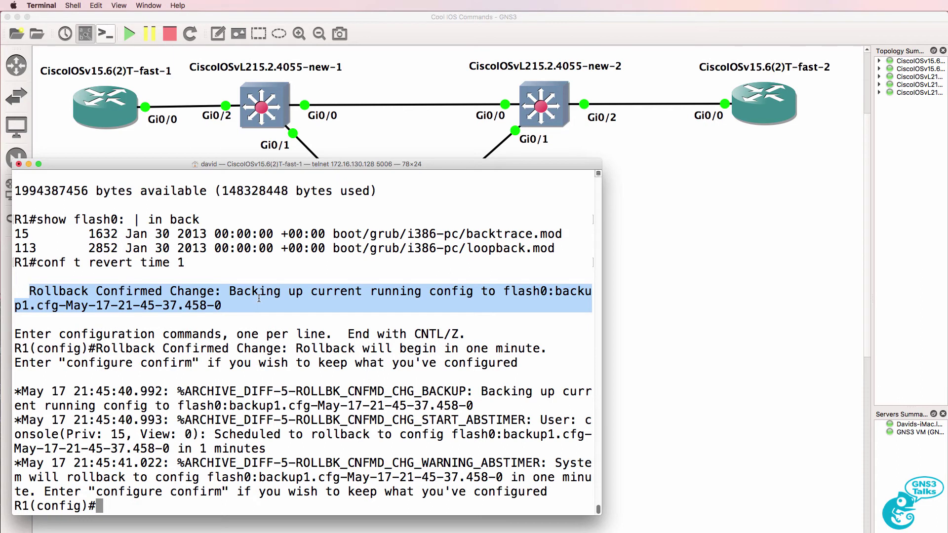
left_click(232, 291)
mouse_move(232, 291)
left_mouse_down()
mouse_move(252, 291)
mouse_move(17, 291)
mouse_move(590, 298)
mouse_move(161, 336)
mouse_move(157, 306)
mouse_move(232, 308)
left_mouse_up()
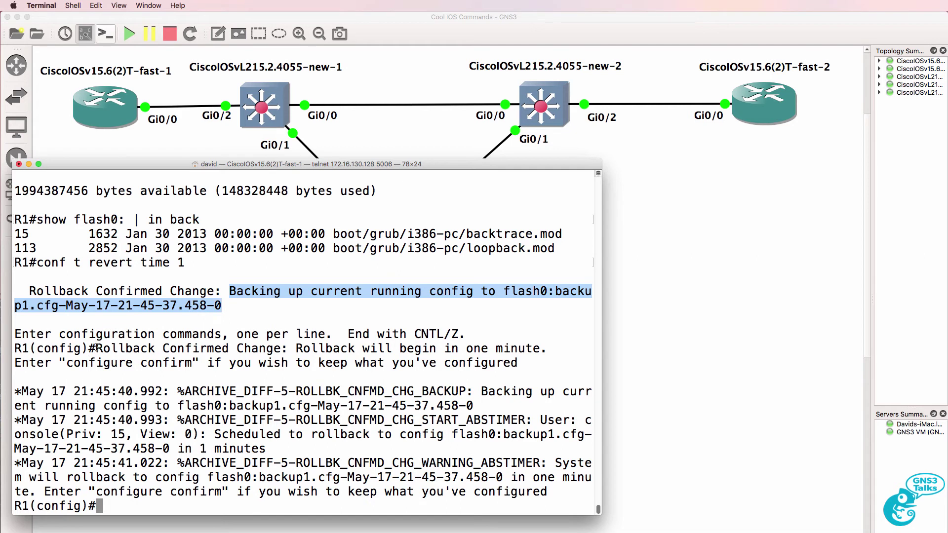
left_click_drag(95, 348, 8, 349)
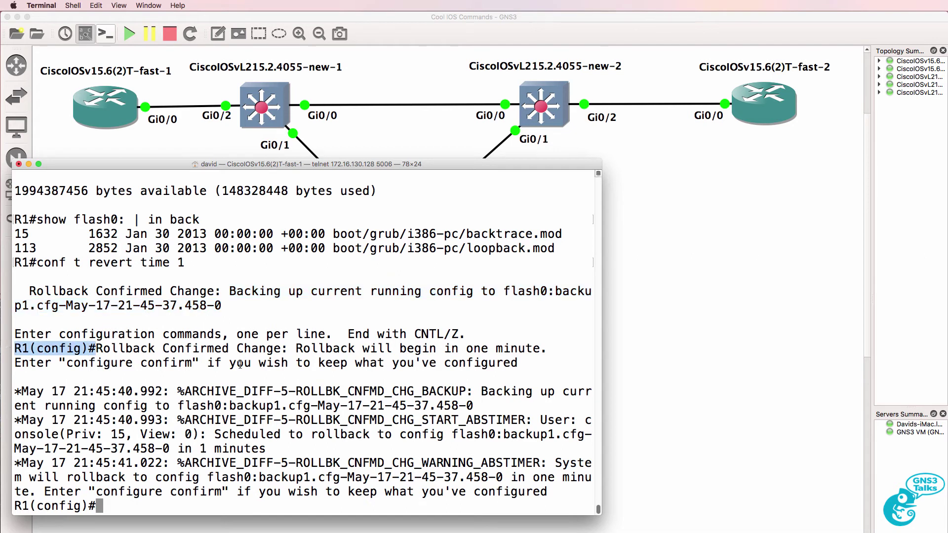
left_click_drag(106, 349, 642, 372)
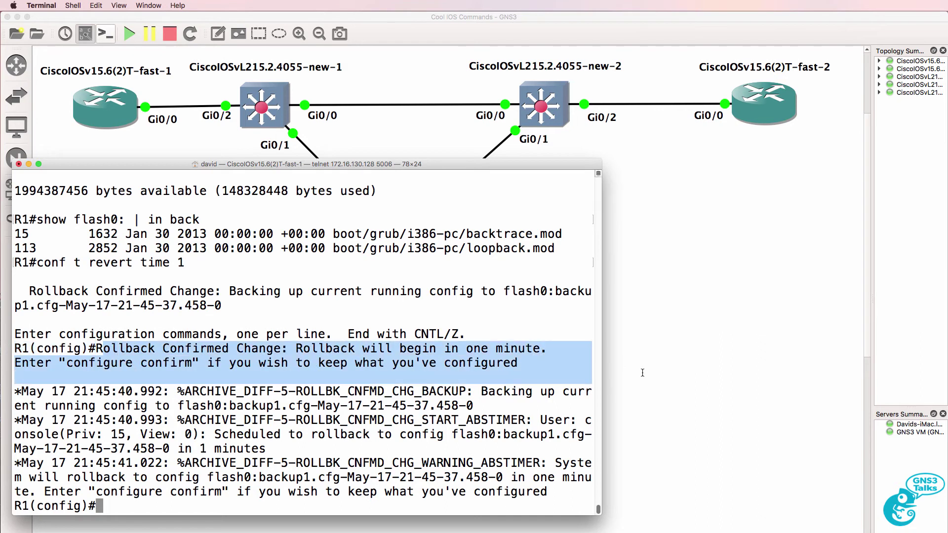
left_click_drag(643, 373, 631, 434)
Check the interface summary, then remove the Loopback1 interface
type("d")
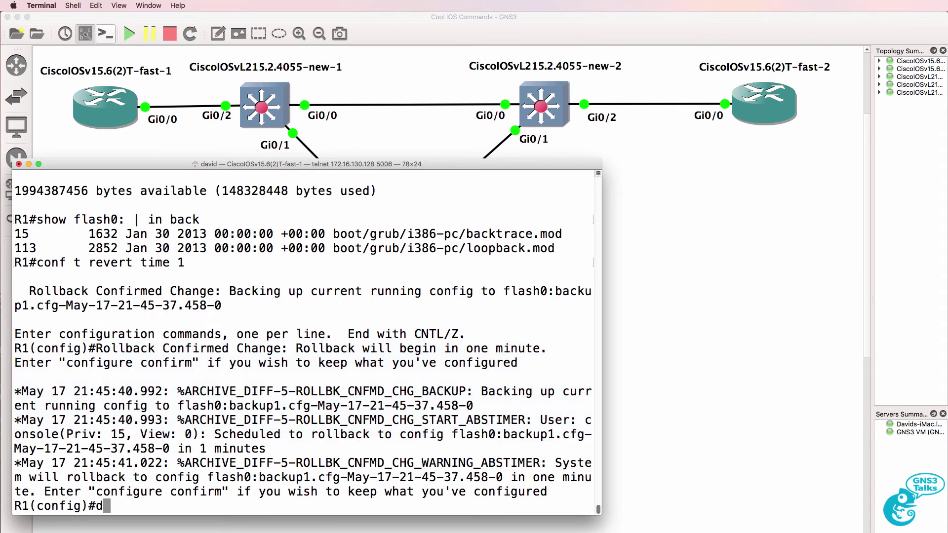
type("o sh ip int brief")
key("Return")
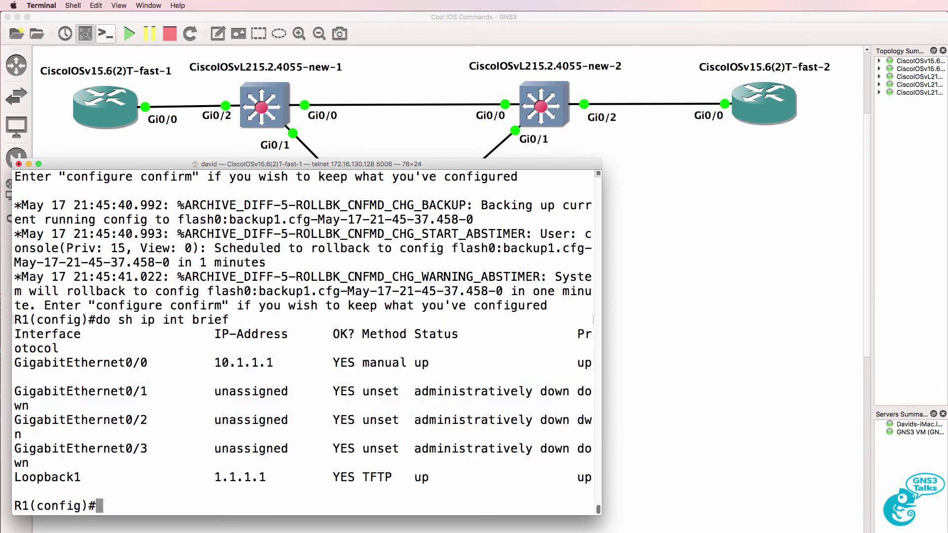
type("no intlopp")
key("BackSpace")
key("BackSpace")
type("op")
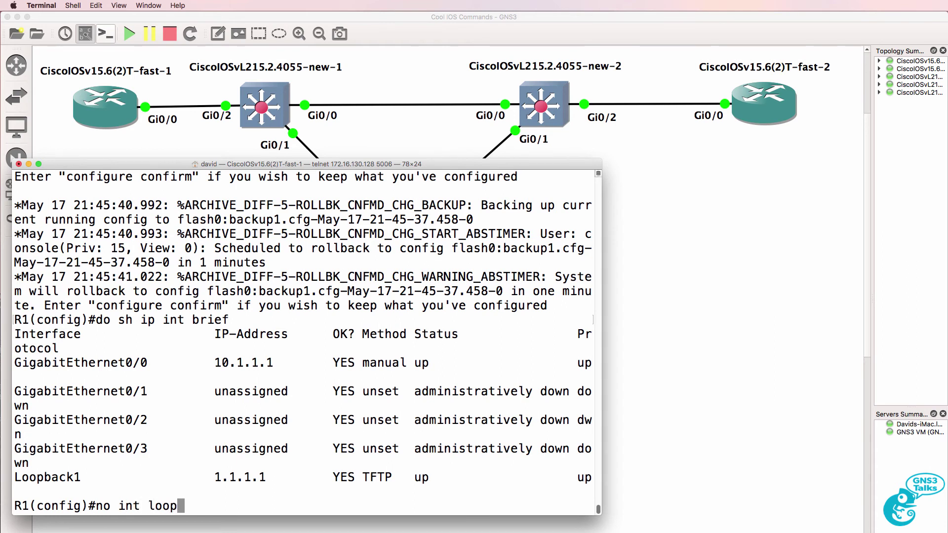
type(" 0")
key("Return")
key("Up")
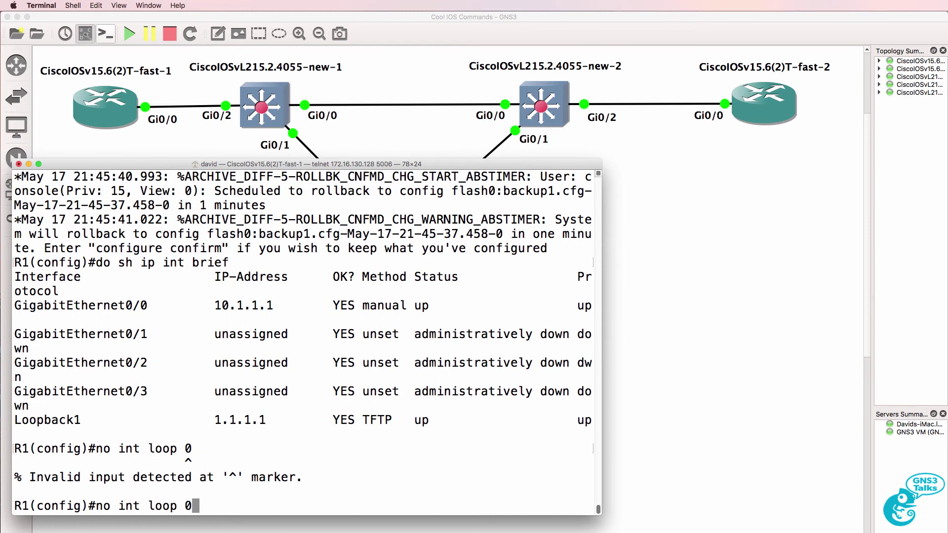
key("Left")
key("Left")
type("back")
key("Return")
key("Up")
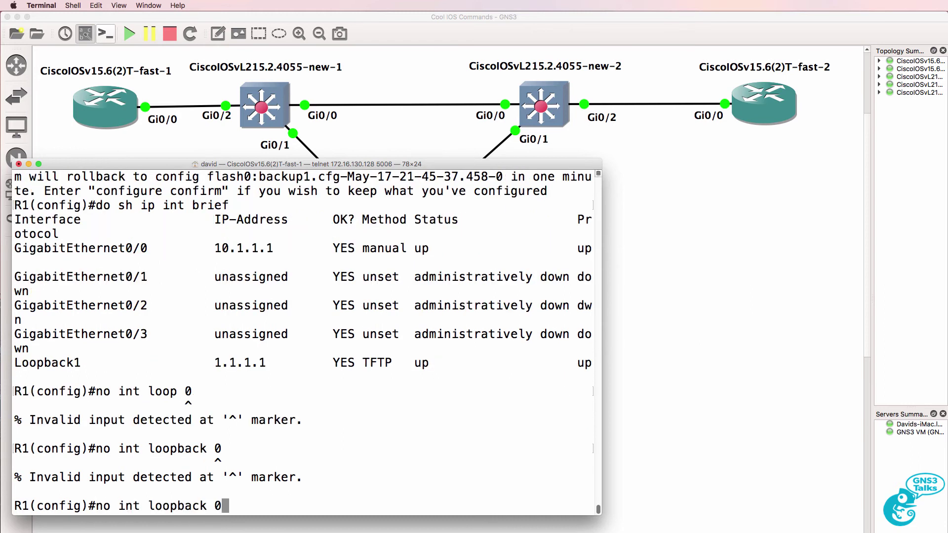
key("BackSpace")
type("1")
key("Return")
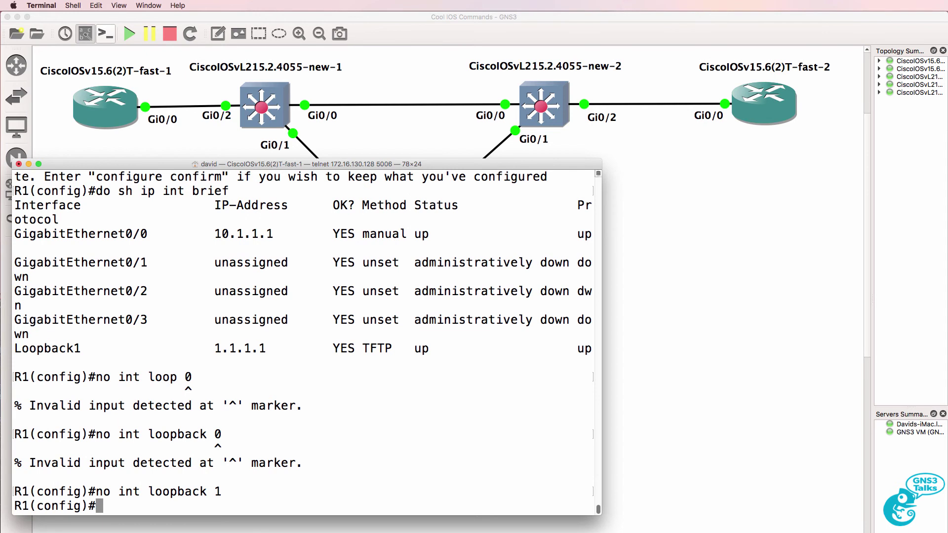
Exit configuration mode and rerun 'sh ip int brief' to confirm Loopback1 is gone
type("end")
key("Return")
type("sh ip int br")
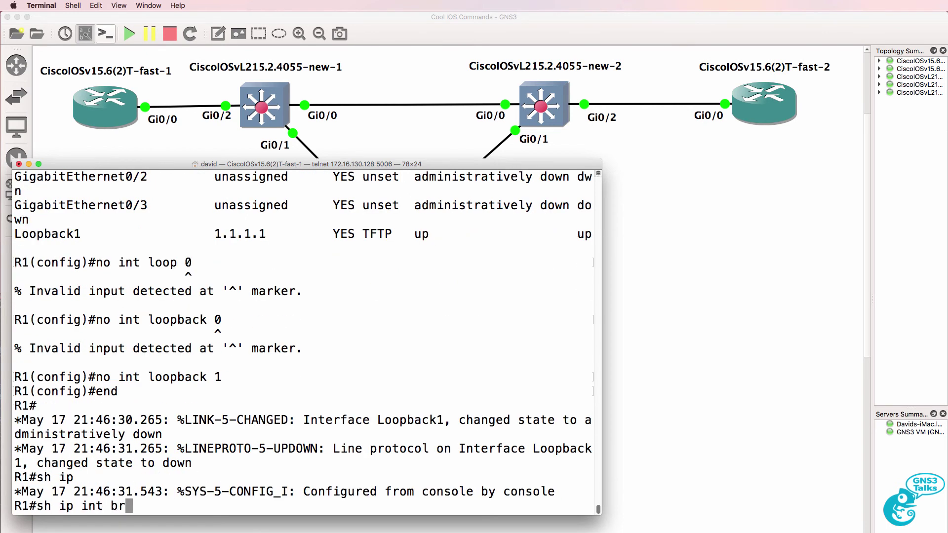
key("Tab")
key("Return")
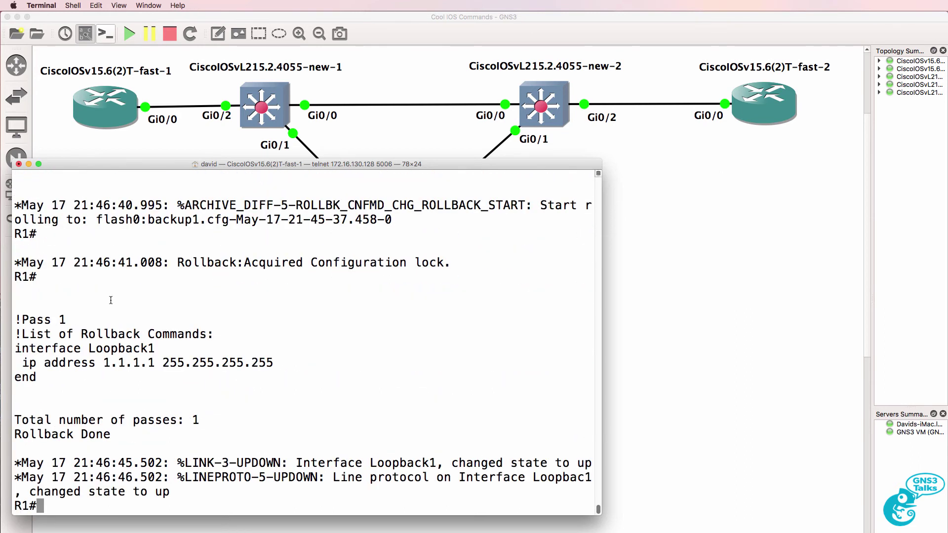
Review the applied rollback commands and confirm Loopback1 is back at 1.1.1.1 via TFTP
left_click_drag(55, 305, 131, 409)
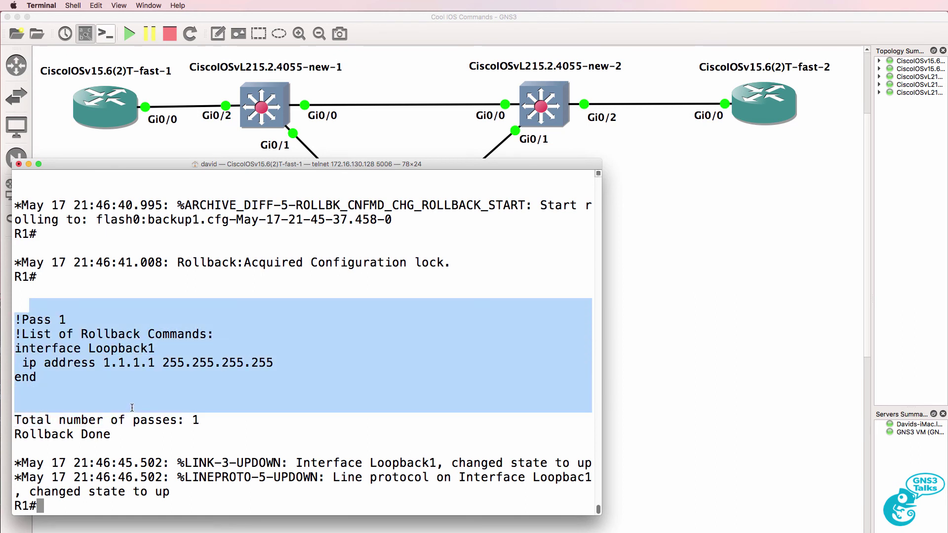
type("s")
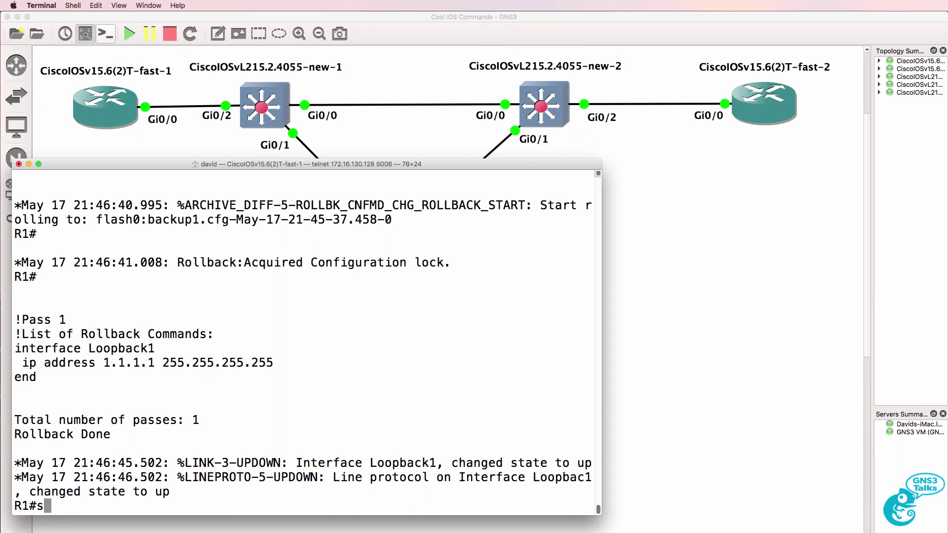
type("h ip int brief")
key("Return")
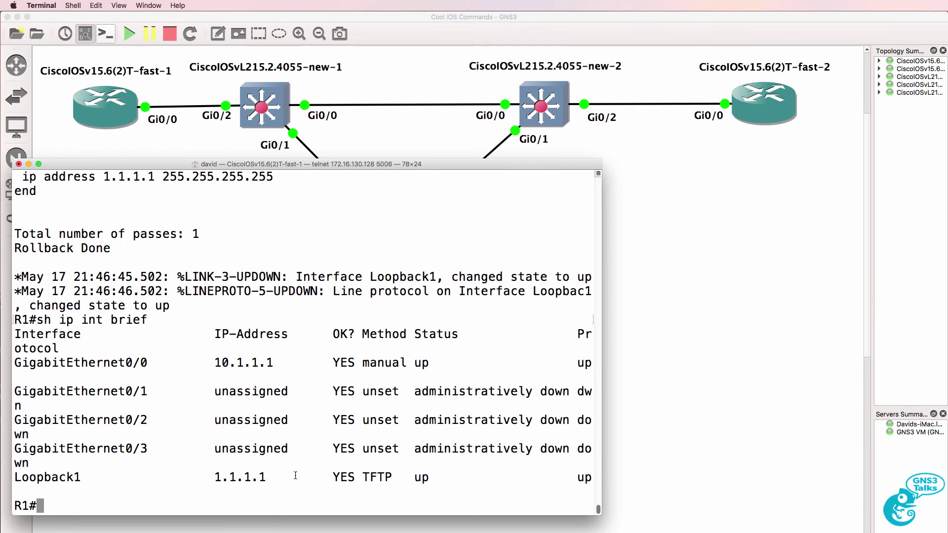
left_click_drag(296, 478, 1, 481)
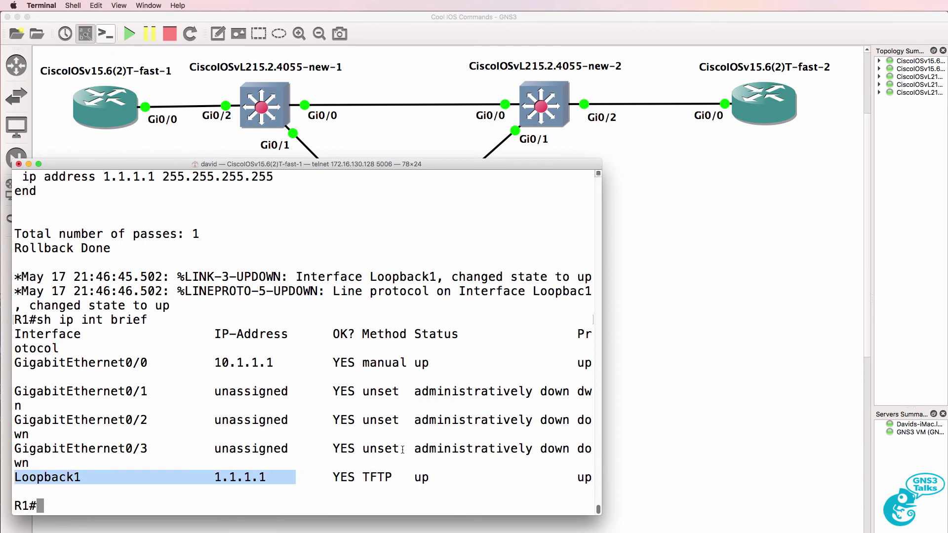
left_click_drag(399, 477, 365, 477)
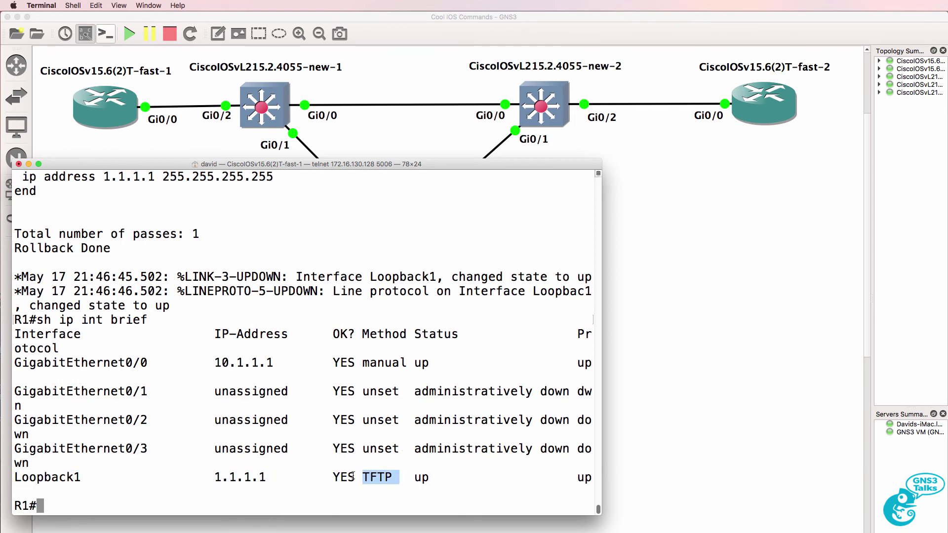
Scroll back to the rollback start log messages and rerun the interface summary
scroll(352, 474, "up", 10)
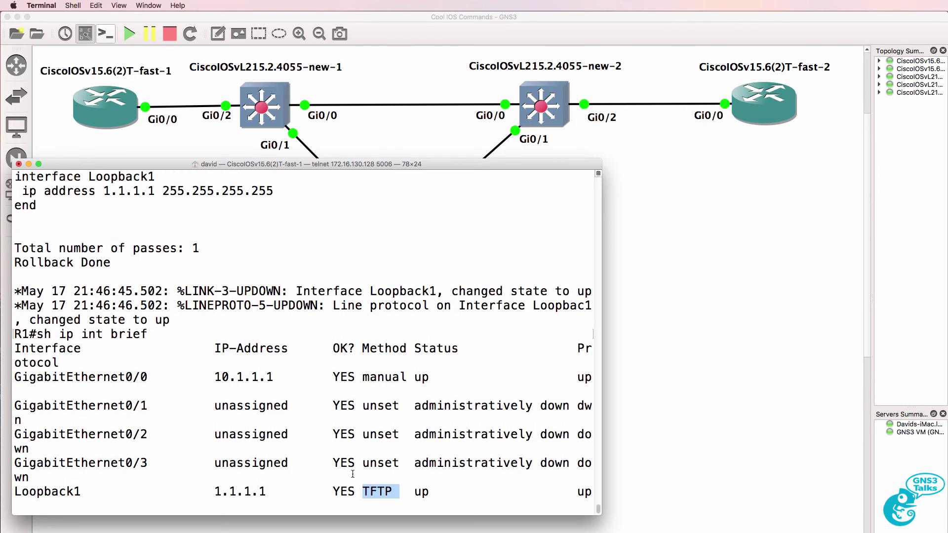
scroll(349, 468, "up", 1)
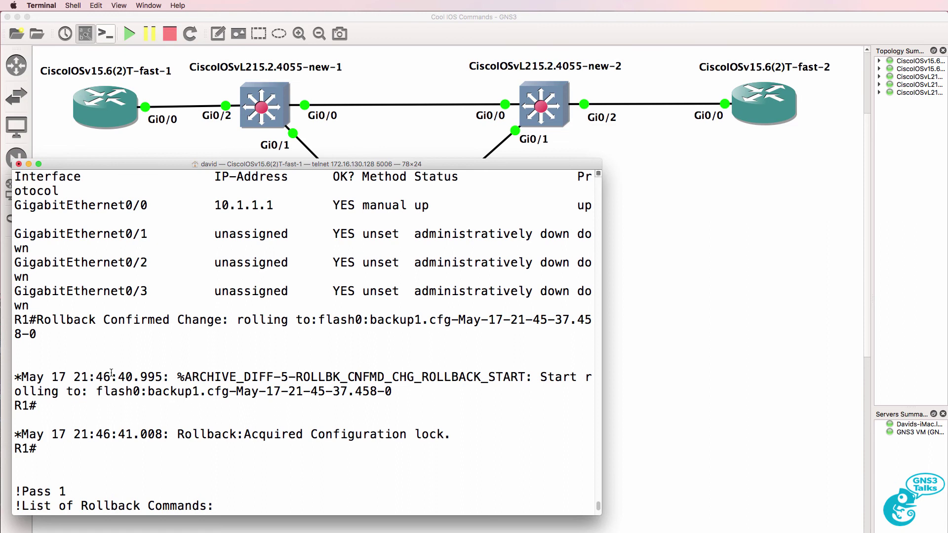
left_click_drag(111, 372, 249, 491)
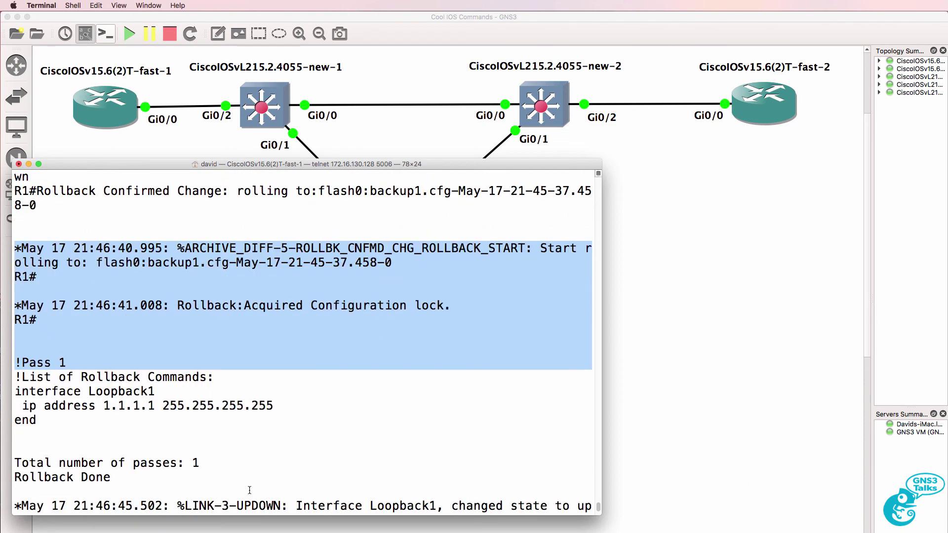
type("sh ip int brief")
key("Return")
key("Up")
key("Up")
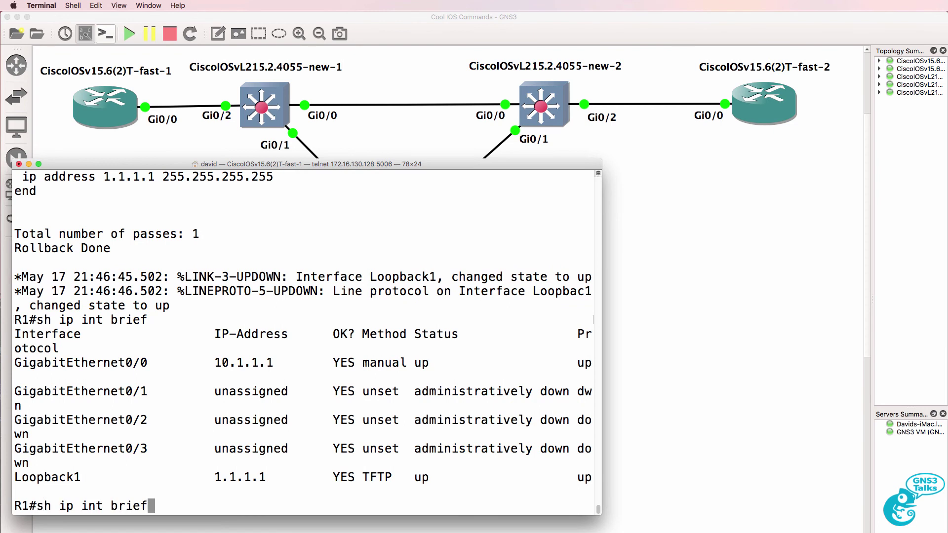
Check the revert timer help, then enter 'conf t revert time 1' for a new one-minute rollback
key("BackSpace")
type("?")
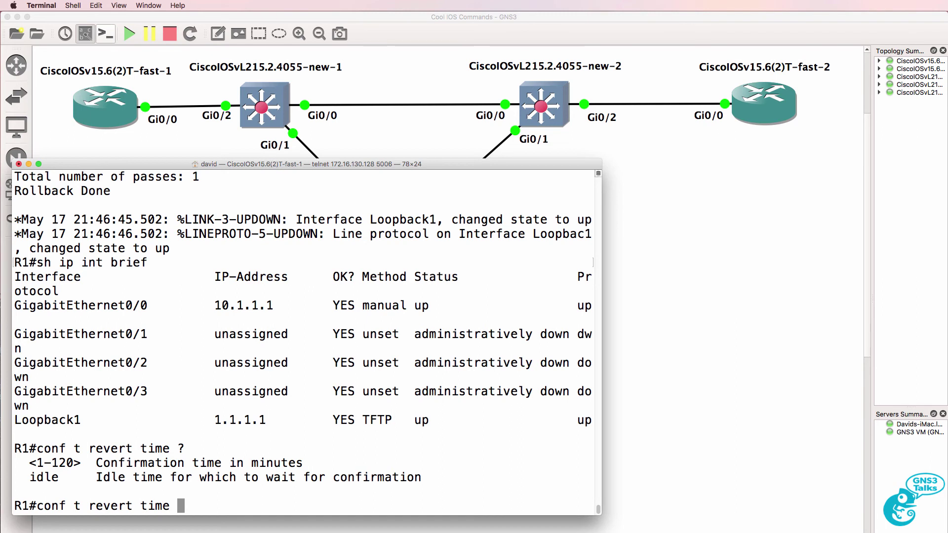
type("10")
key("BackSpace")
key("BackSpace")
key("BackSpace")
key("BackSpace")
key("BackSpace")
key("BackSpace")
key("BackSpace")
type("?")
key("BackSpace")
key("BackSpace")
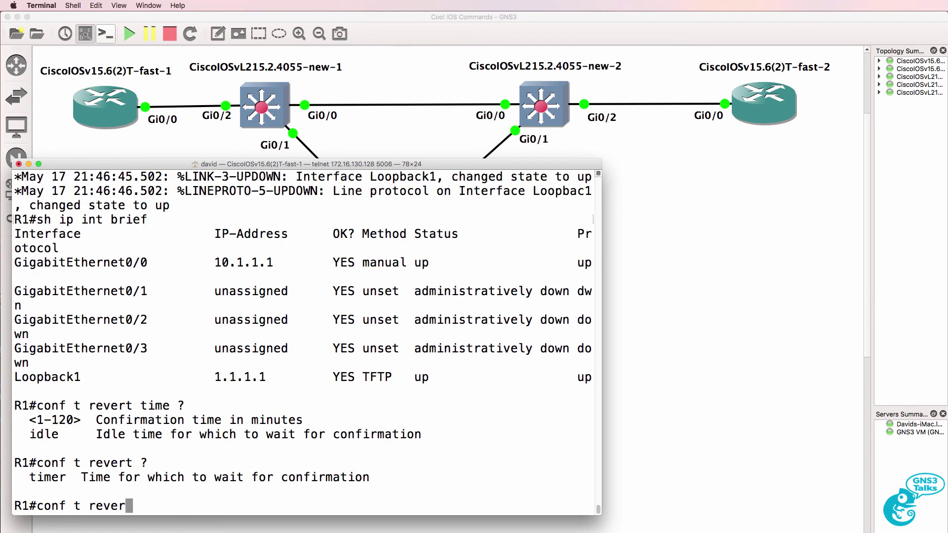
type("t ")
type("time 1")
key("Return")
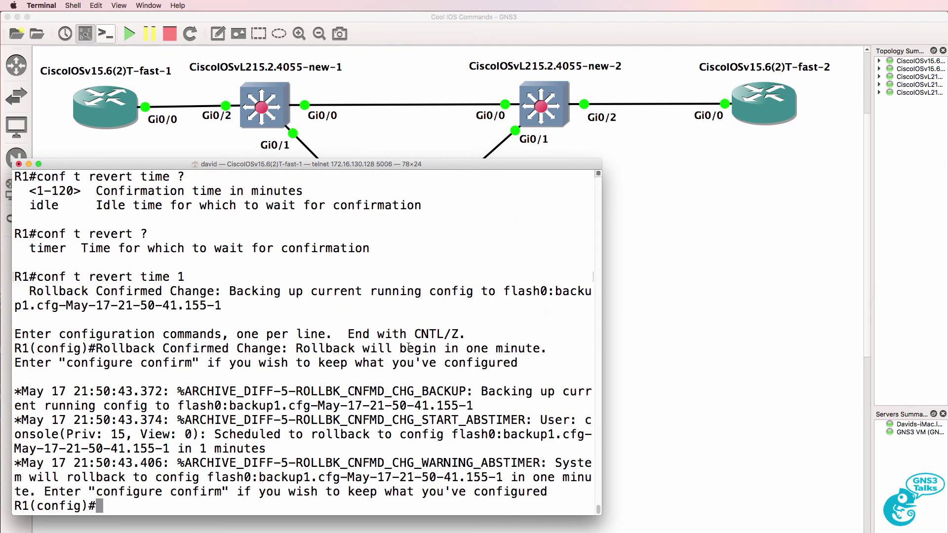
Show the interface summary and delete Loopback1 again with 'no int loop 1'
left_click_drag(202, 281, 40, 278)
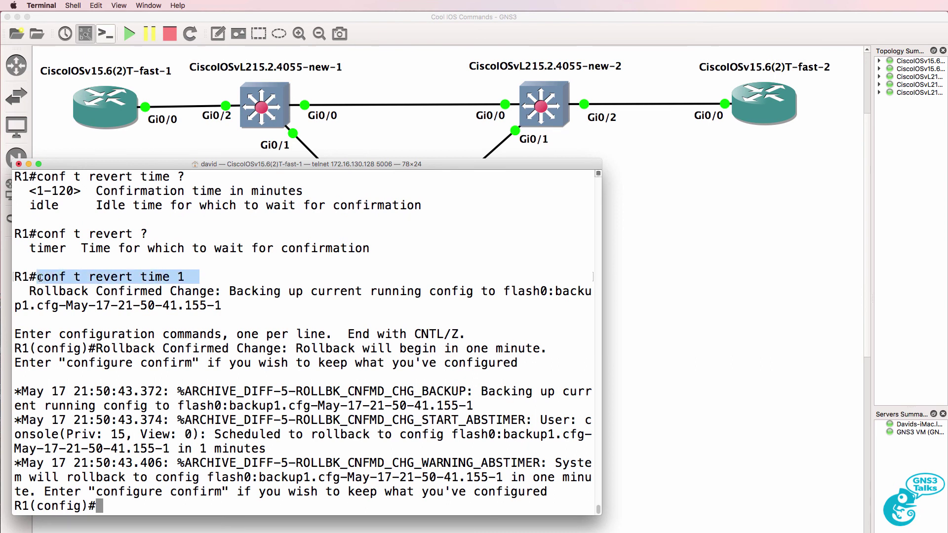
type("no")
key("BackSpace")
key("BackSpace")
type("do sh")
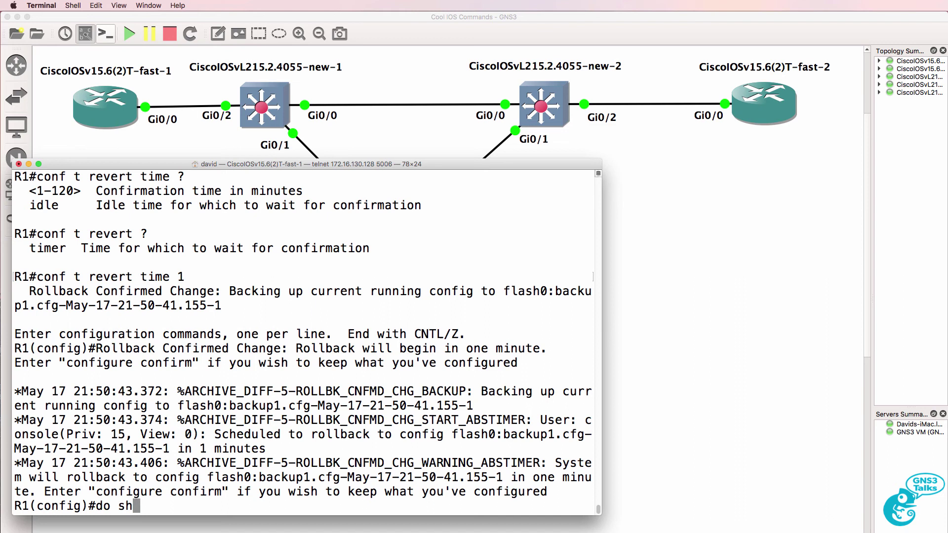
type(" ip int brief")
key("Return")
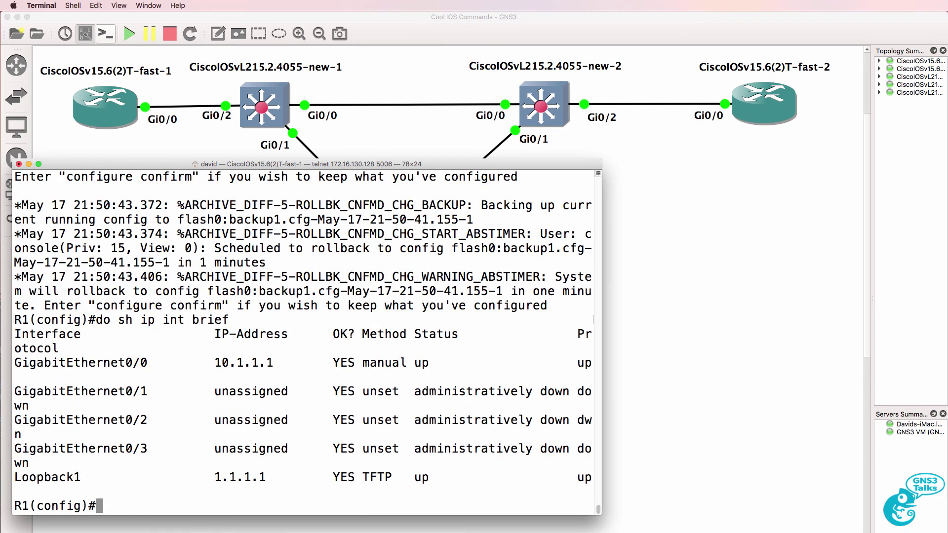
type("no int lo")
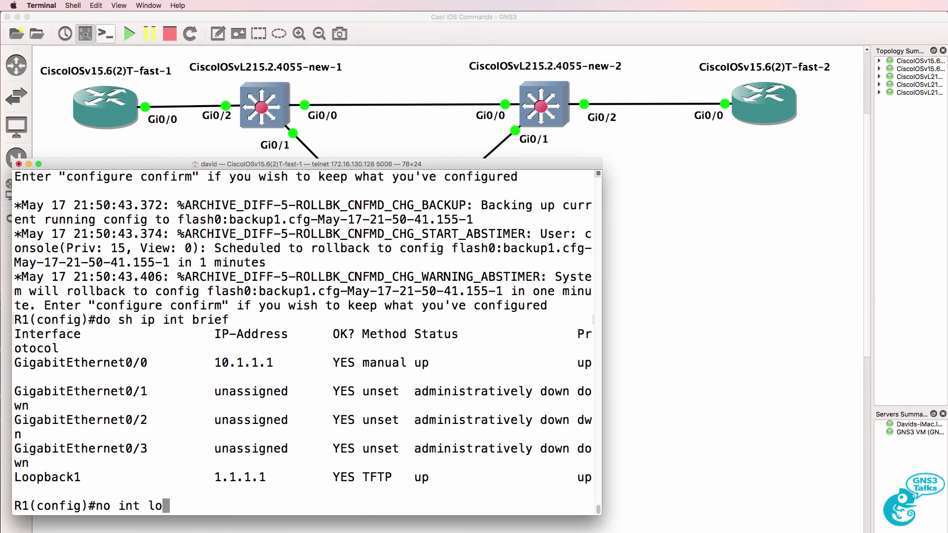
type("op 1")
key("Return")
Exit configuration mode and enter 'config confirm' to keep the change
type("end")
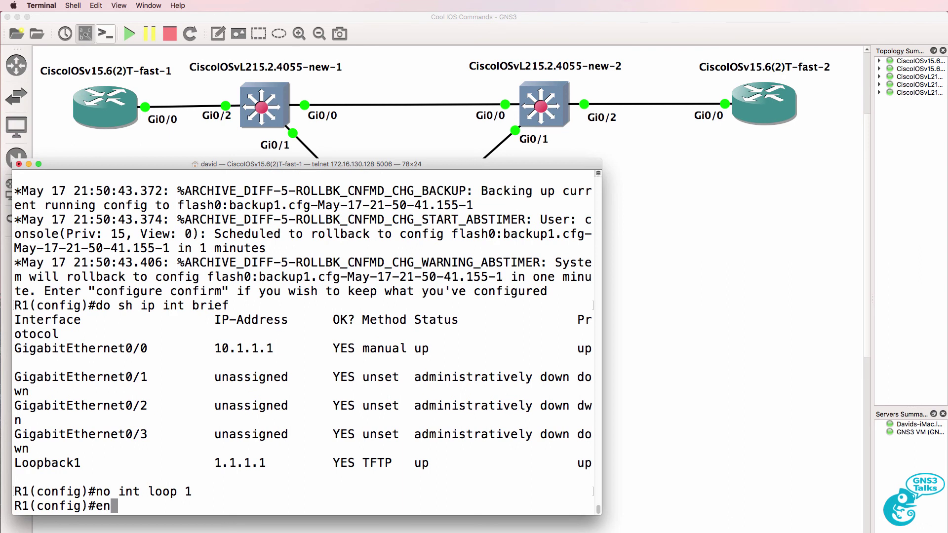
key("Return")
type("config ?")
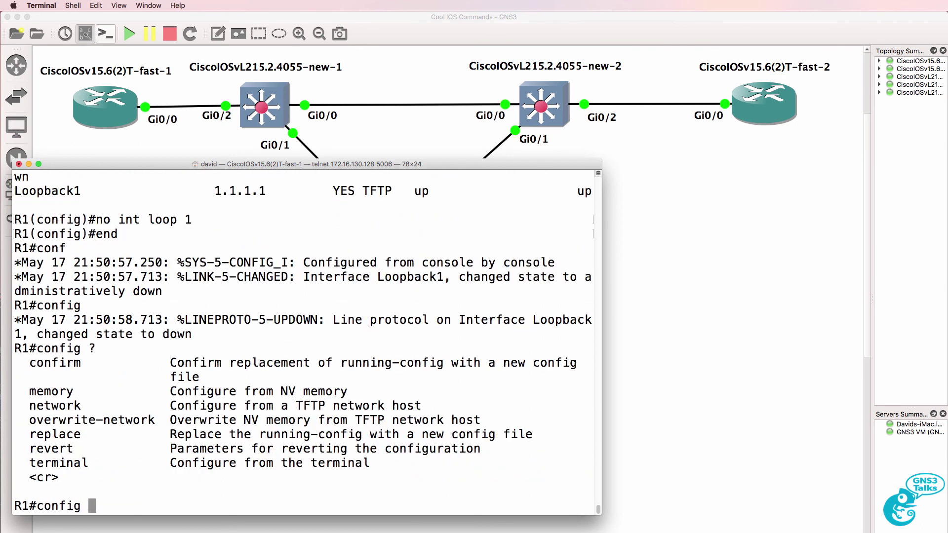
type("confirm")
key("Return")
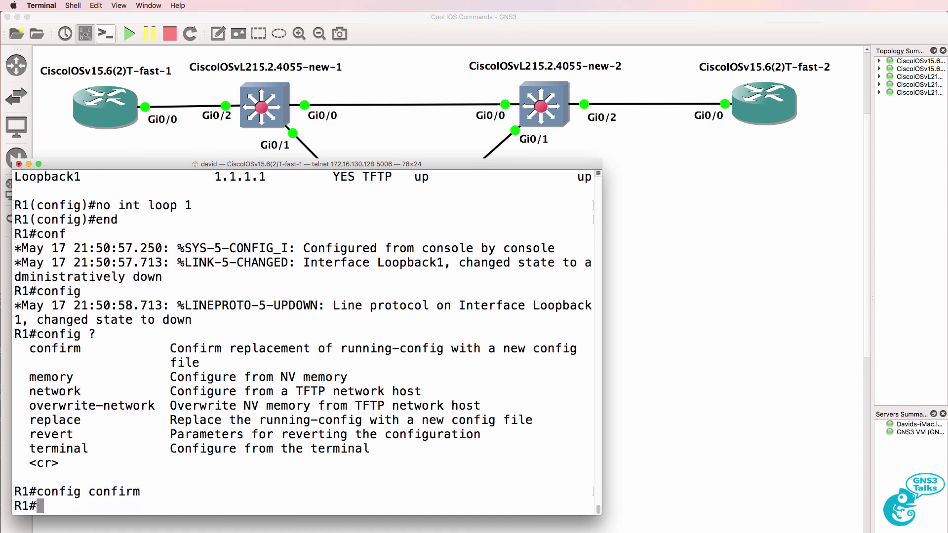